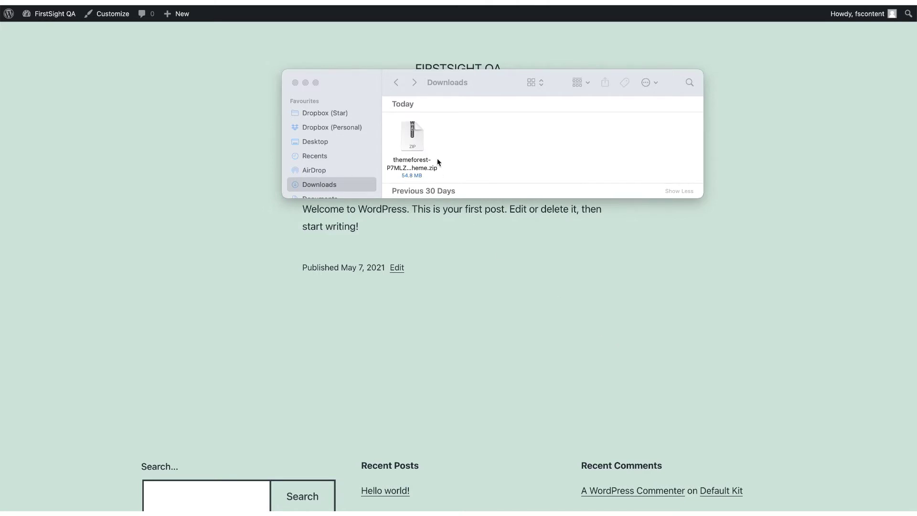
Unzip the ThemeForest Cherie archive and open the extracted folder containing cherie.zip and cherie-child.zip
double_click(412, 144)
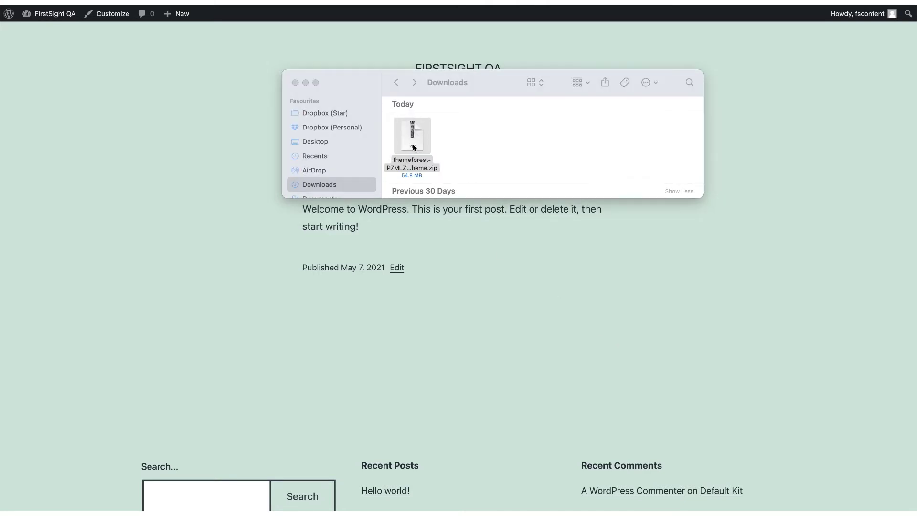
double_click(413, 144)
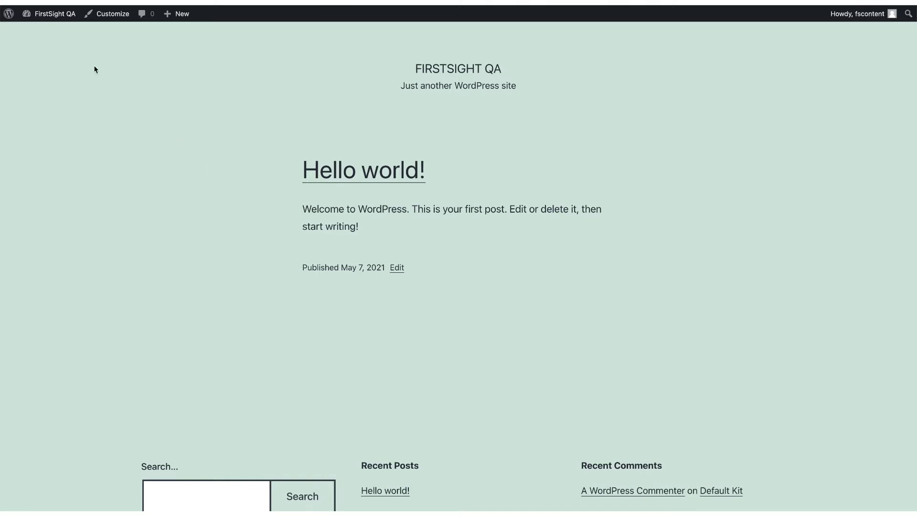
Go from the dashboard to Appearance > Themes > Add New > Upload Theme
click(57, 19)
mouse_move(39, 171)
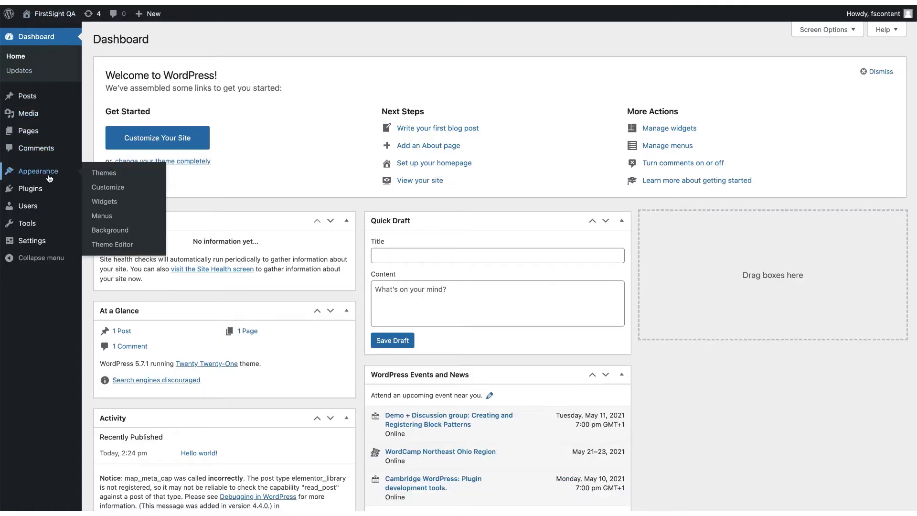
click(108, 174)
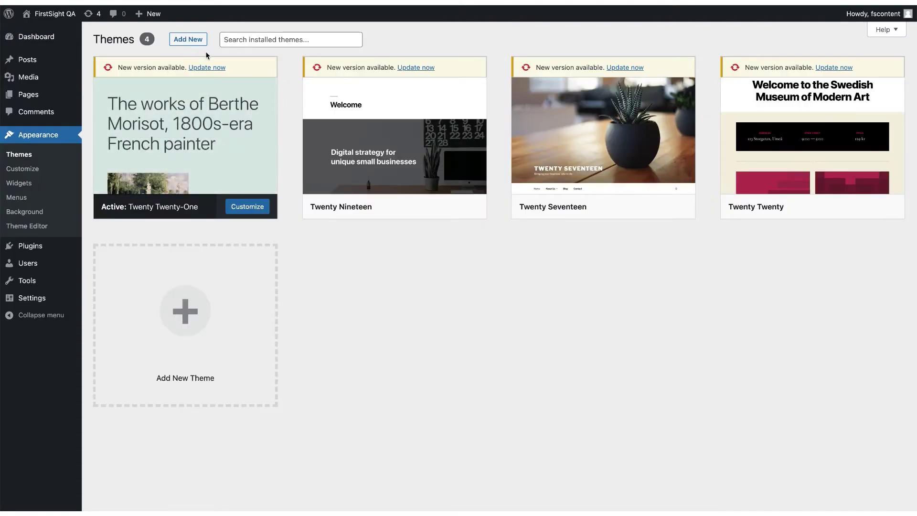
click(197, 42)
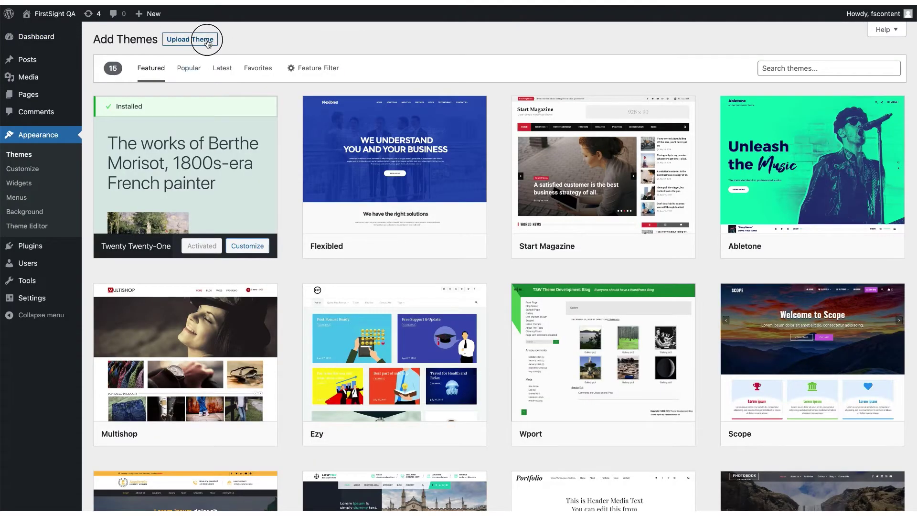
click(207, 43)
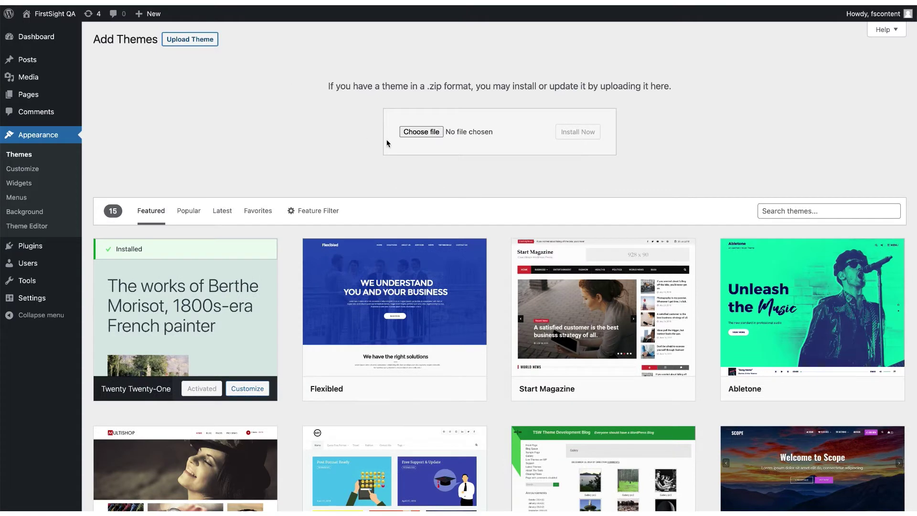
Upload and install cherie.zip, then activate the Cherie theme
click(428, 133)
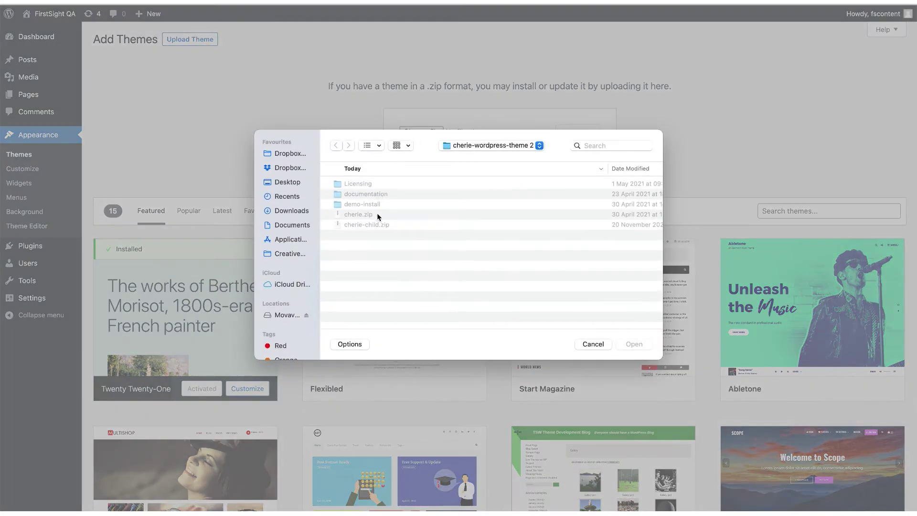
click(378, 215)
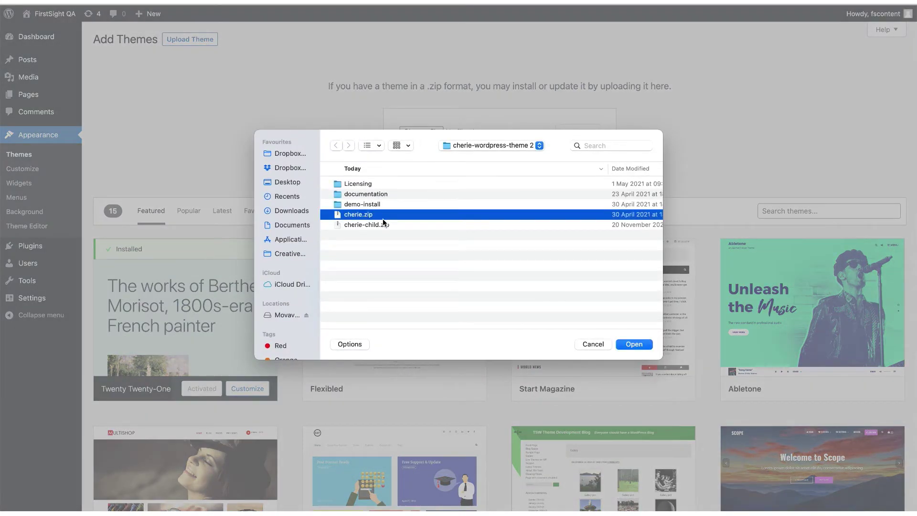
click(631, 345)
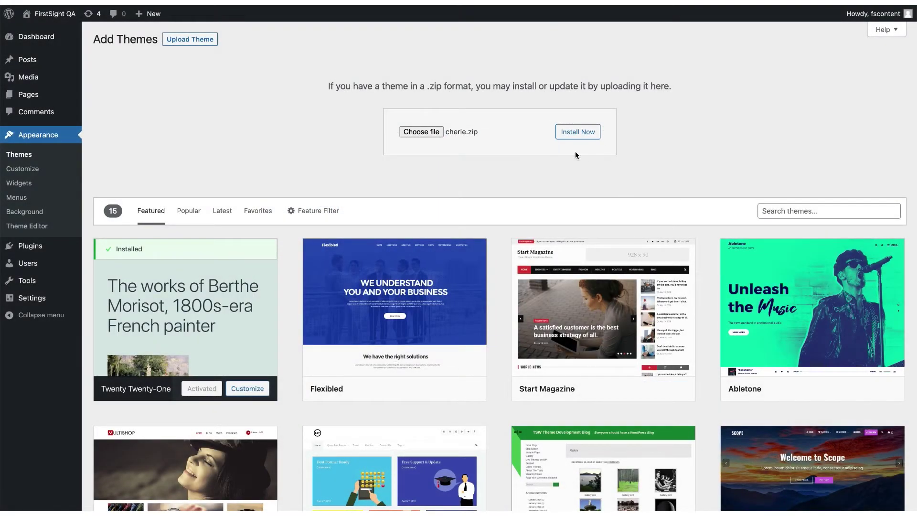
click(594, 140)
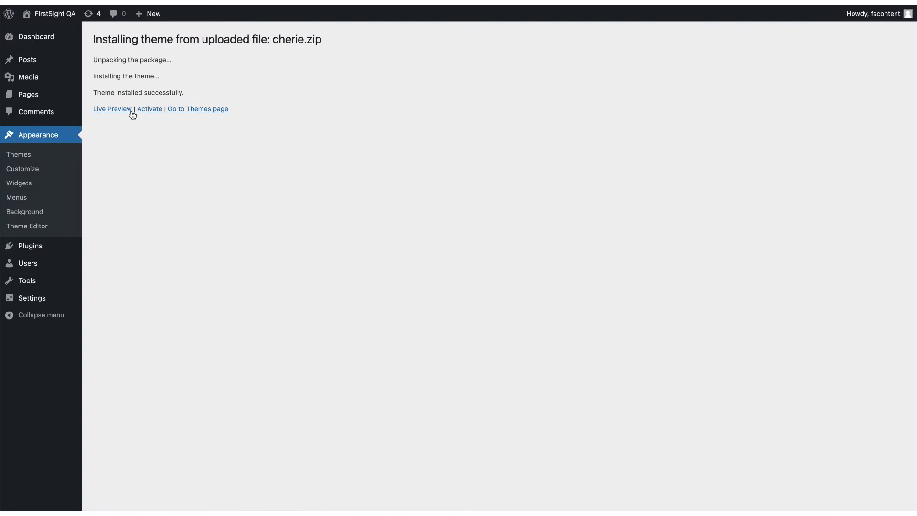
click(159, 113)
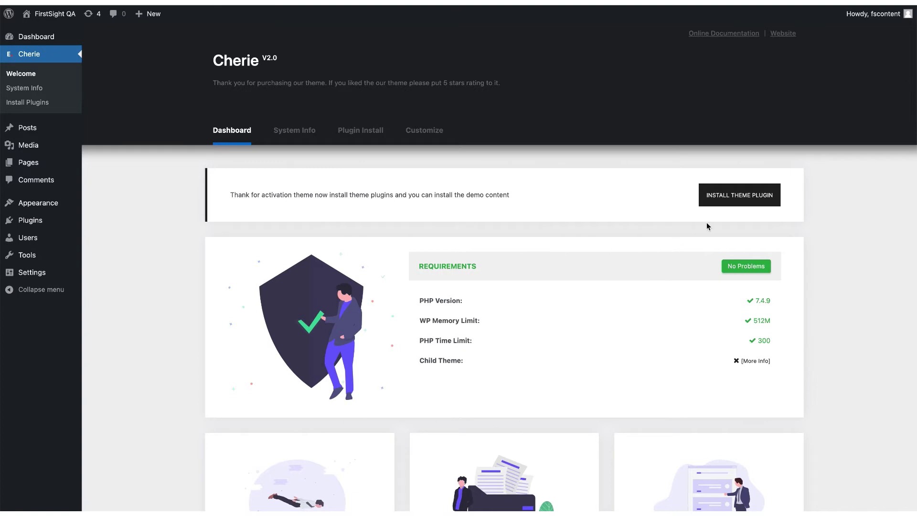
Select all thirteen required Cherie plugins and start a bulk Install
click(741, 198)
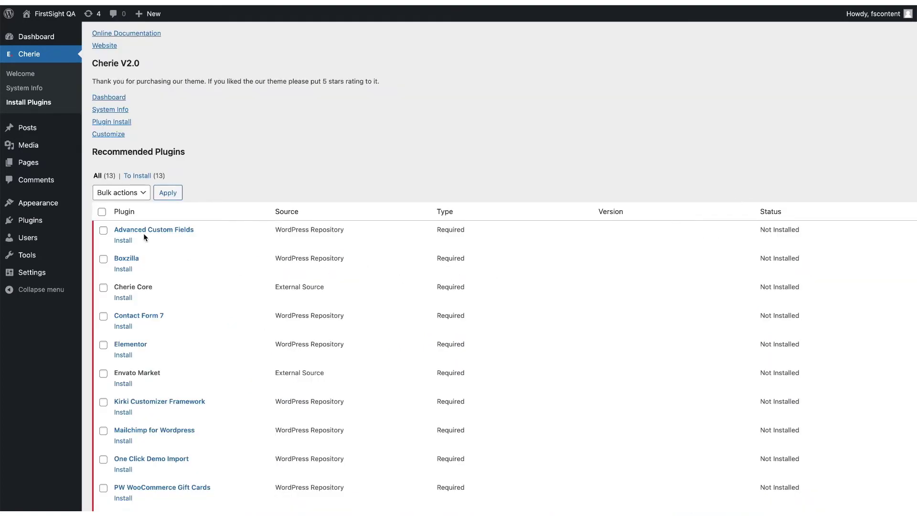
click(102, 212)
click(122, 194)
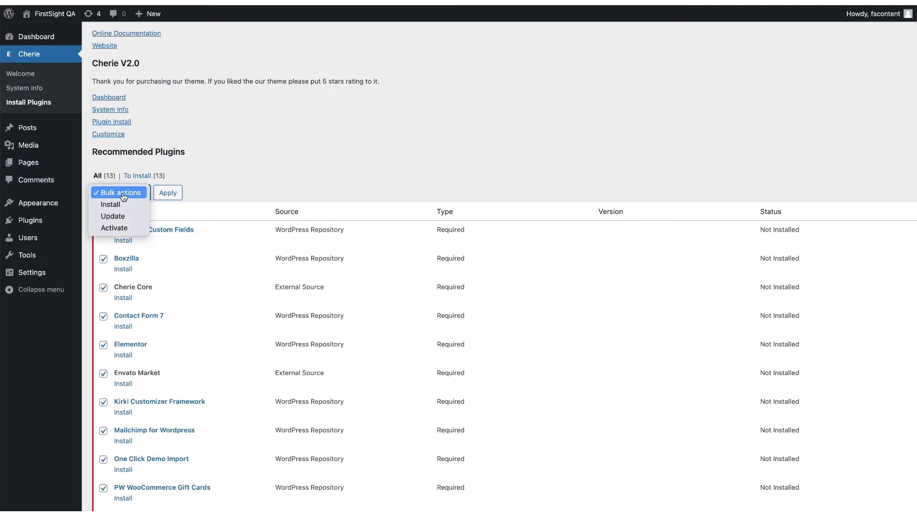
click(111, 204)
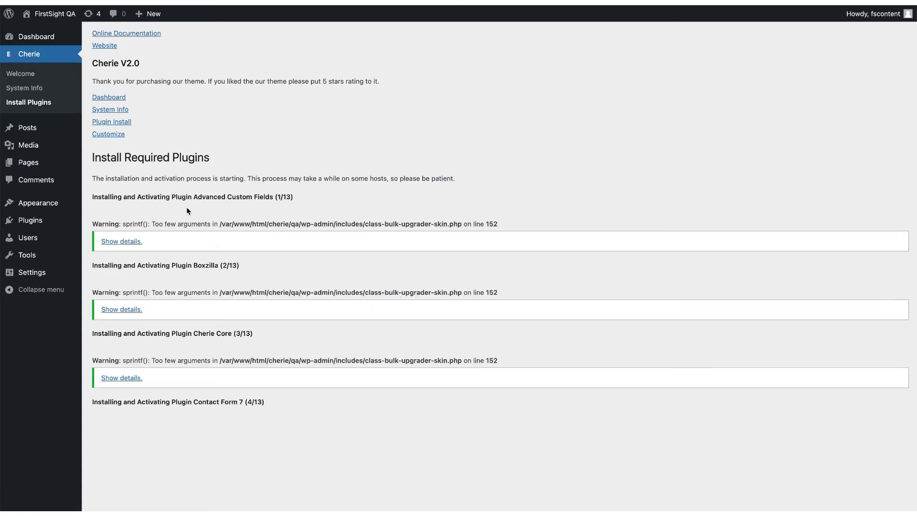
scroll(215, 250, down, 1)
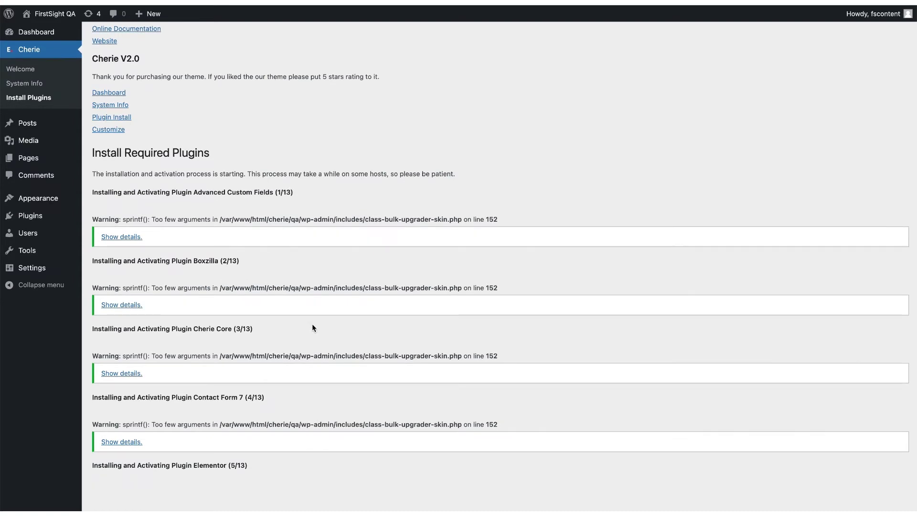
scroll(312, 328, down, 3)
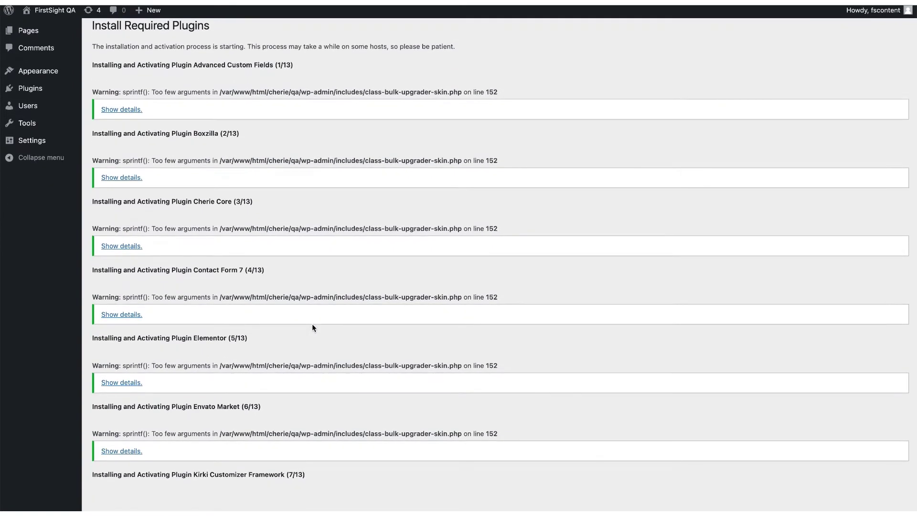
scroll(315, 311, down, 2)
scroll(316, 311, down, 1)
scroll(315, 307, down, 1)
scroll(315, 297, down, 1)
scroll(316, 298, down, 1)
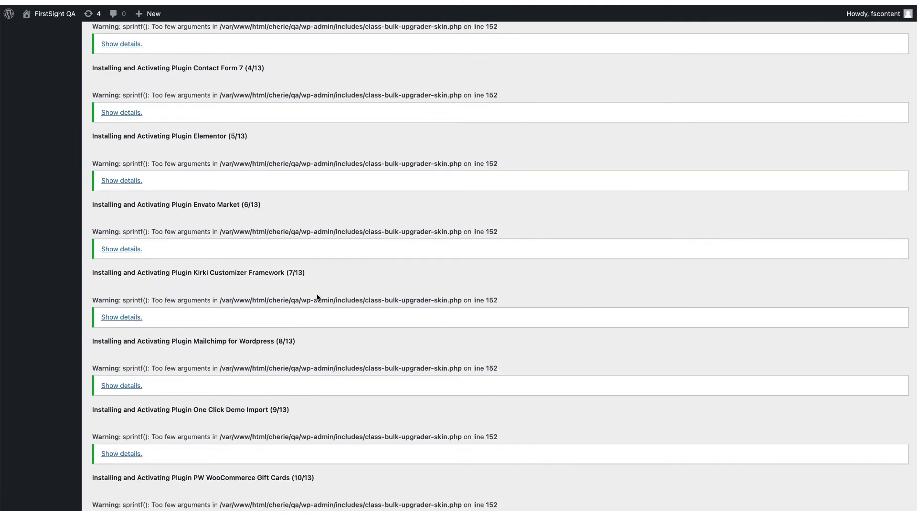
scroll(318, 296, down, 1)
scroll(317, 292, down, 1)
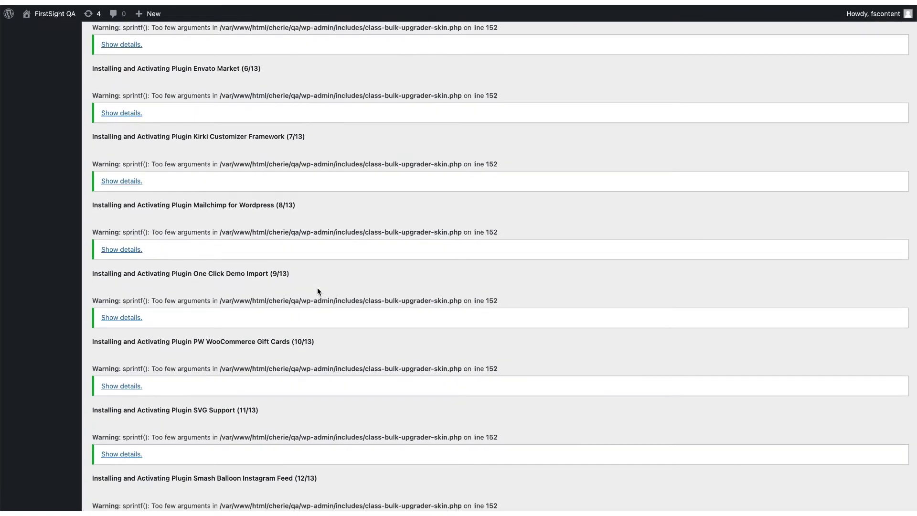
scroll(317, 291, down, 1)
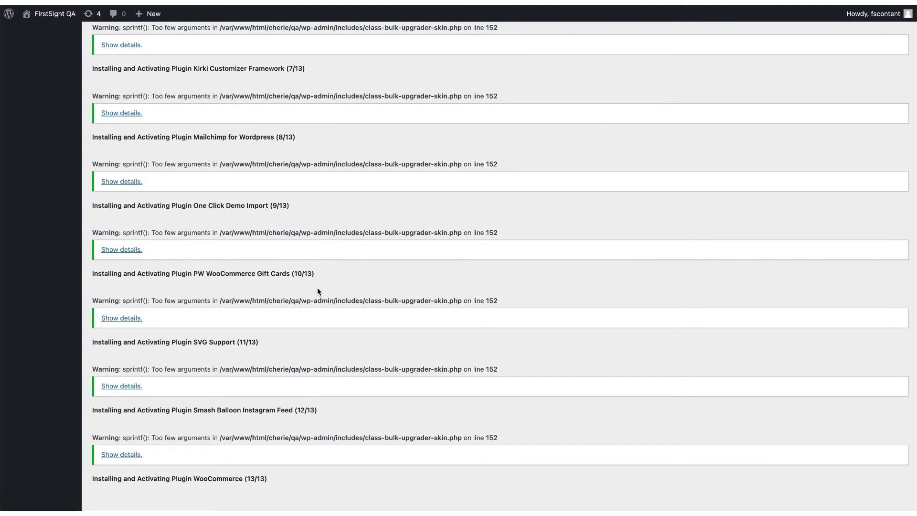
scroll(317, 291, down, 1)
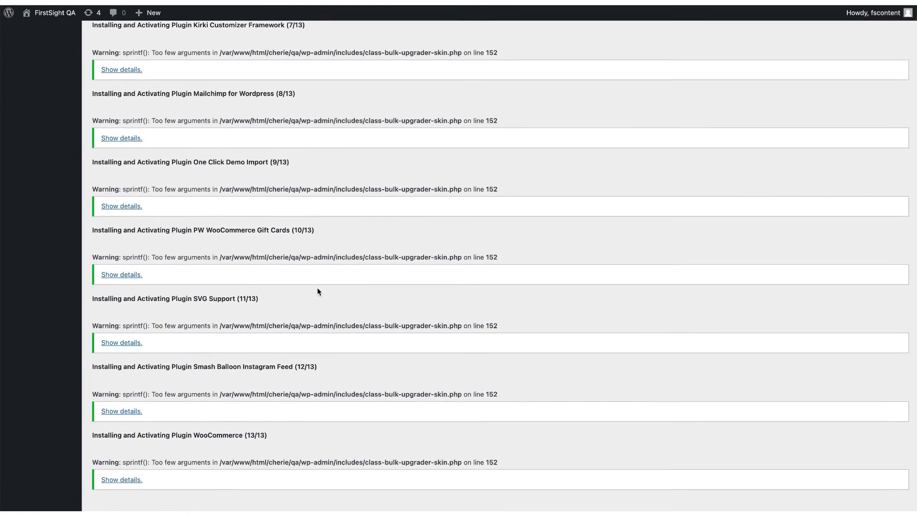
scroll(317, 291, down, 1)
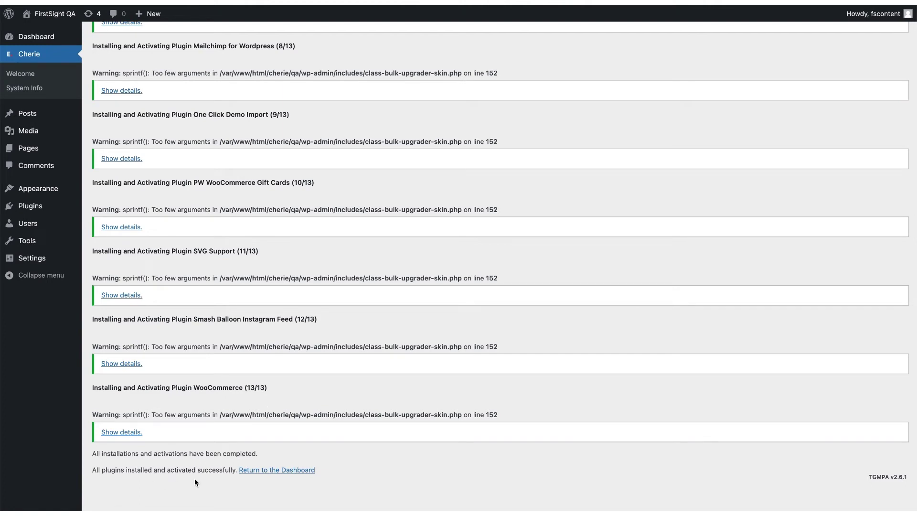
Return to the dashboard once all 13 required plugins are installed and activated
click(285, 473)
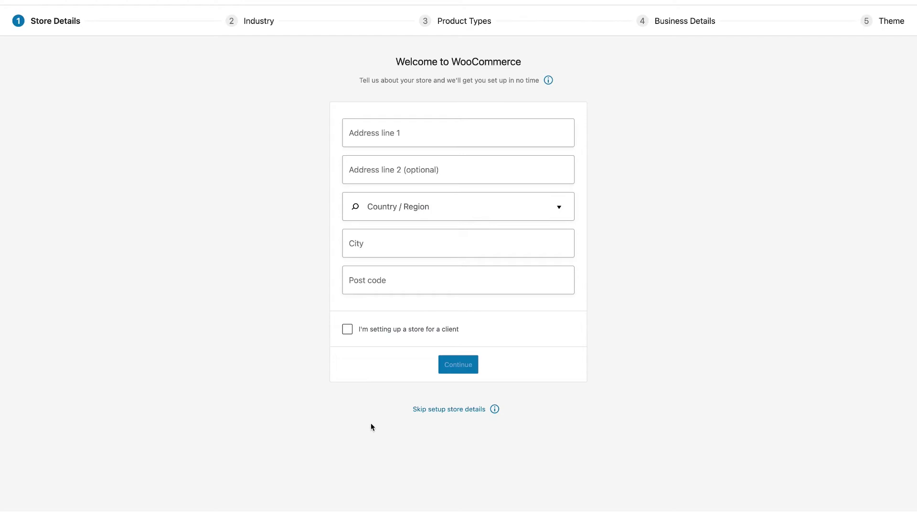
Skip WooCommerce store details, decline usage tracking, dismiss the welcome, and open Cherie Demo Install
click(456, 408)
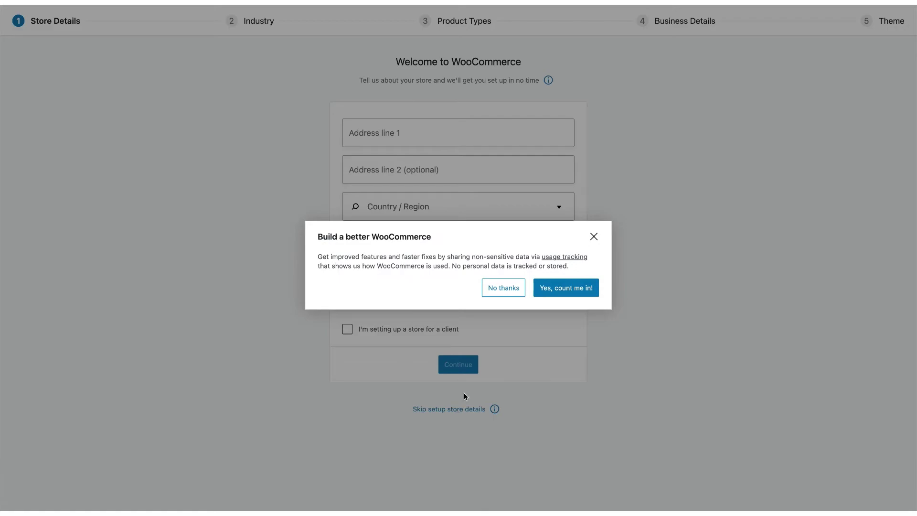
click(503, 288)
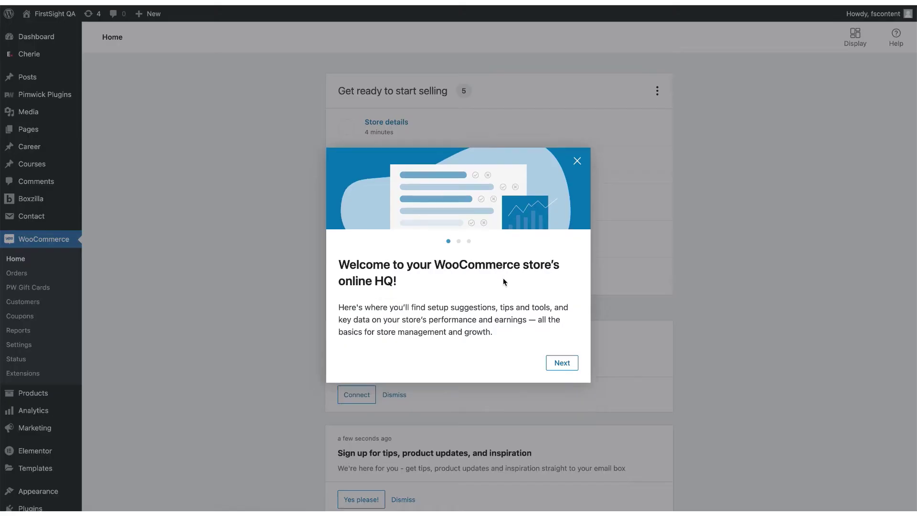
click(577, 162)
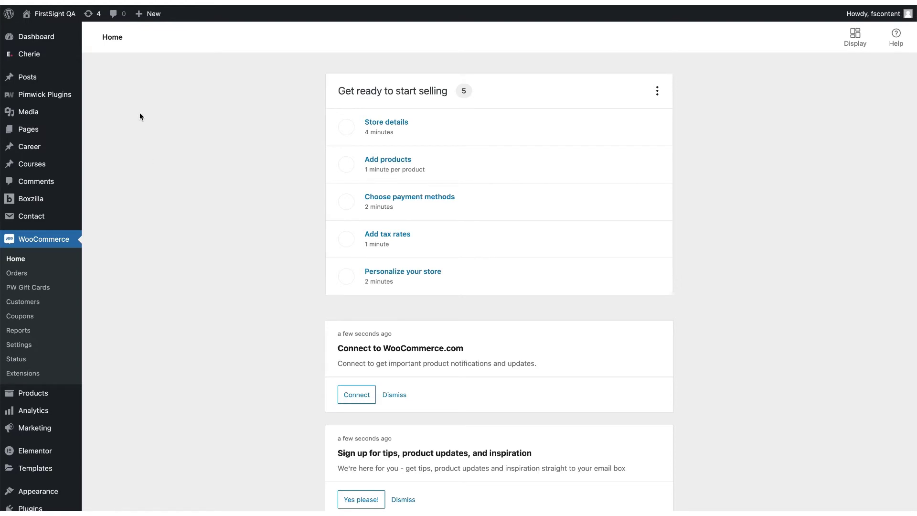
mouse_move(29, 55)
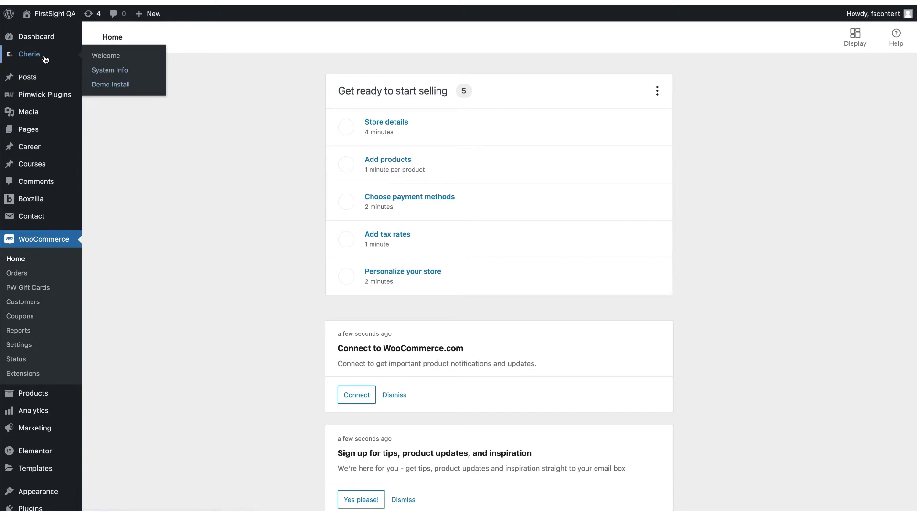
click(117, 90)
scroll(234, 330, down, 3)
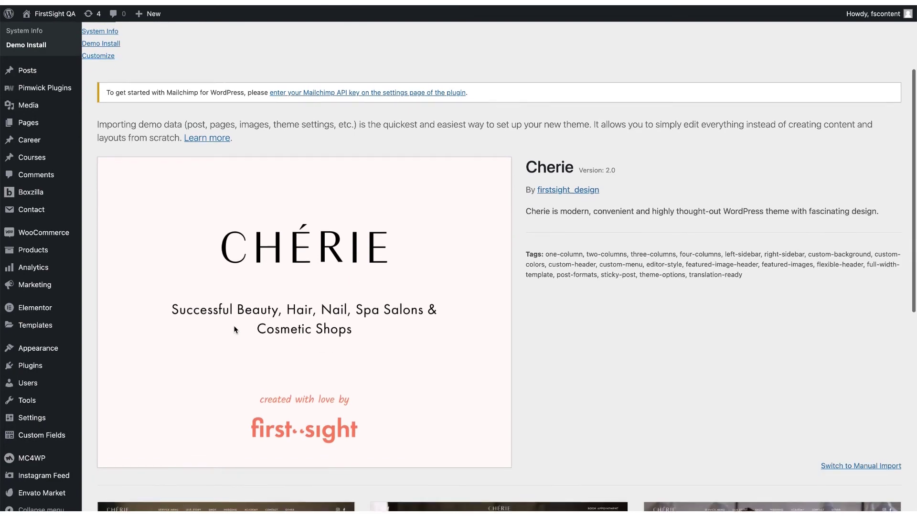
scroll(233, 329, down, 1)
scroll(236, 319, down, 2)
scroll(236, 323, down, 1)
mouse_move(226, 272)
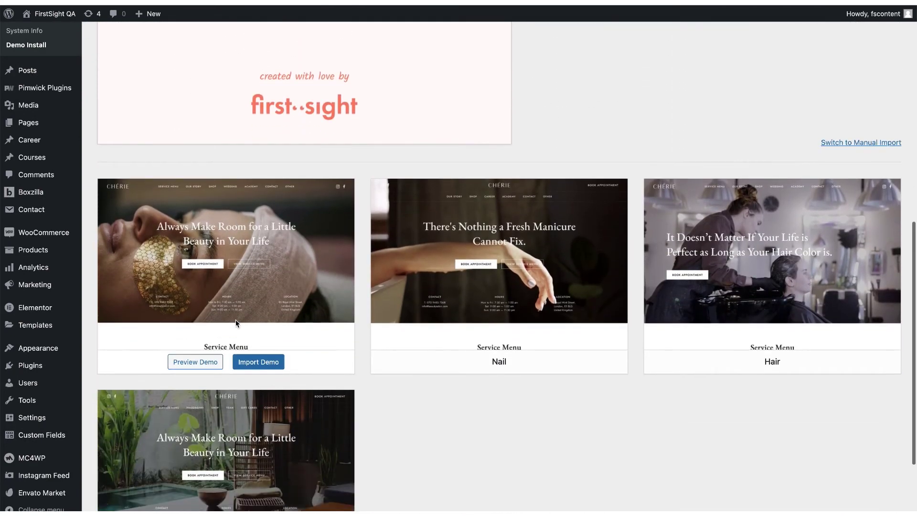
scroll(236, 322, down, 1)
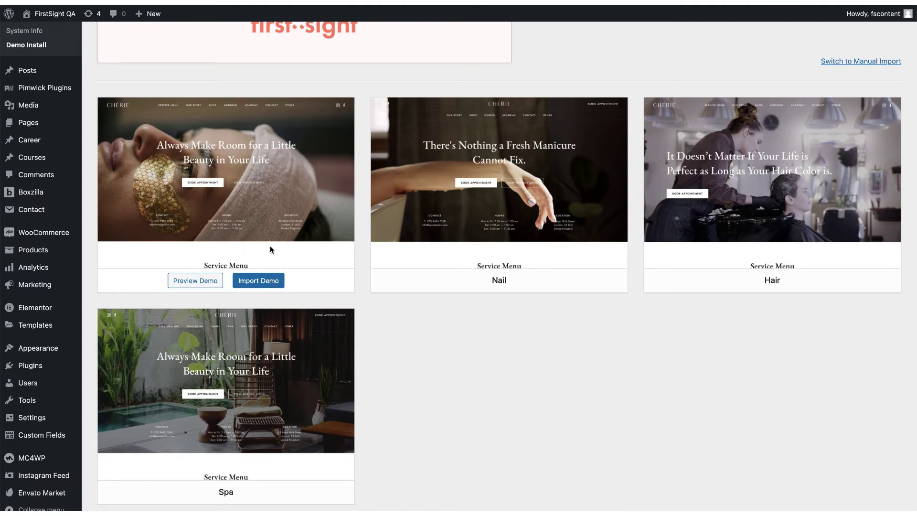
Choose Import Demo on the Beauty demo card
click(259, 281)
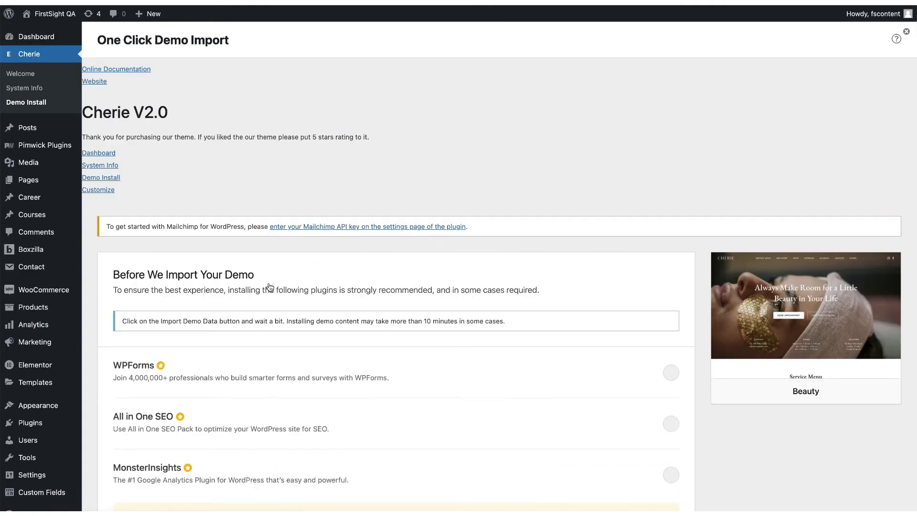
scroll(397, 350, down, 3)
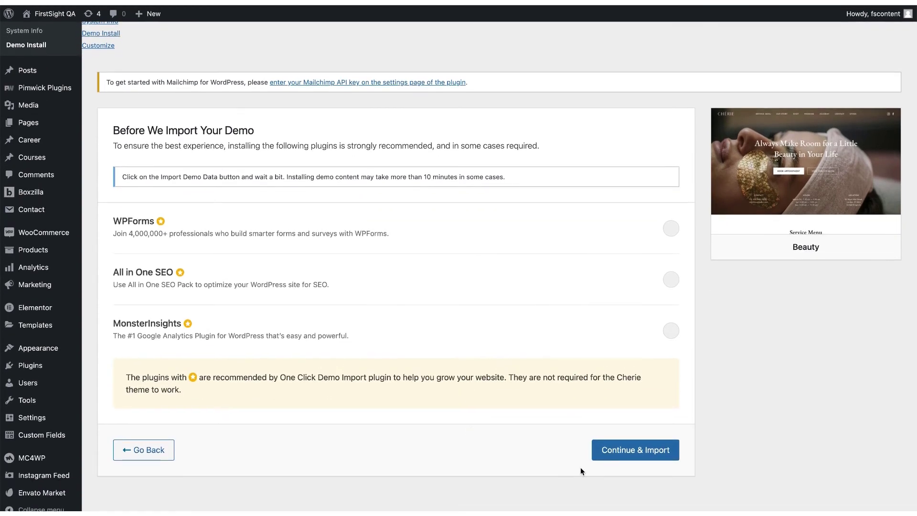
Import the Beauty demo content and visit the finished Chérie site
click(660, 451)
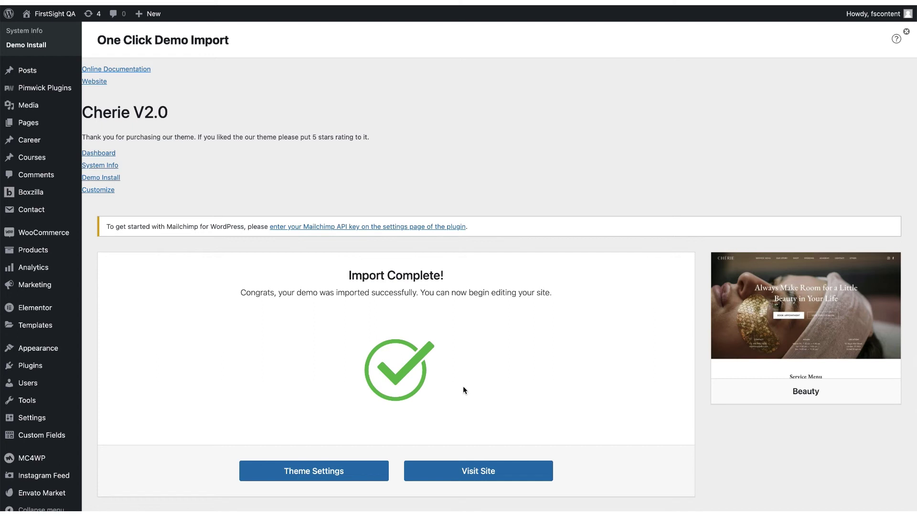
click(499, 472)
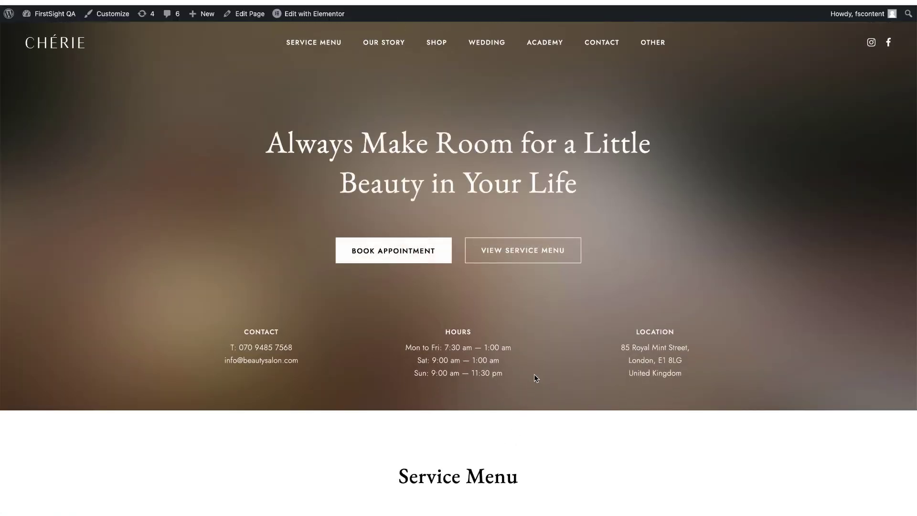
scroll(534, 377, down, 1)
scroll(534, 376, down, 2)
scroll(533, 374, down, 2)
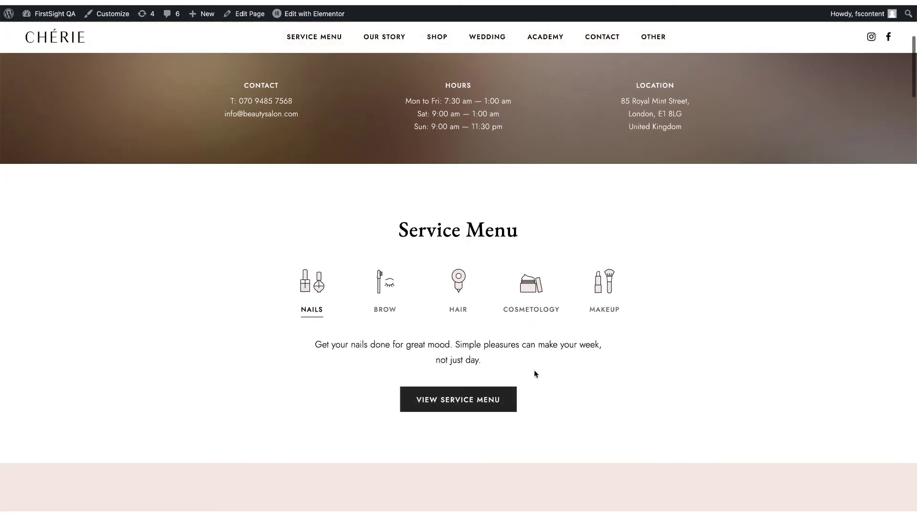
scroll(534, 372, down, 3)
scroll(535, 348, down, 1)
scroll(535, 348, down, 2)
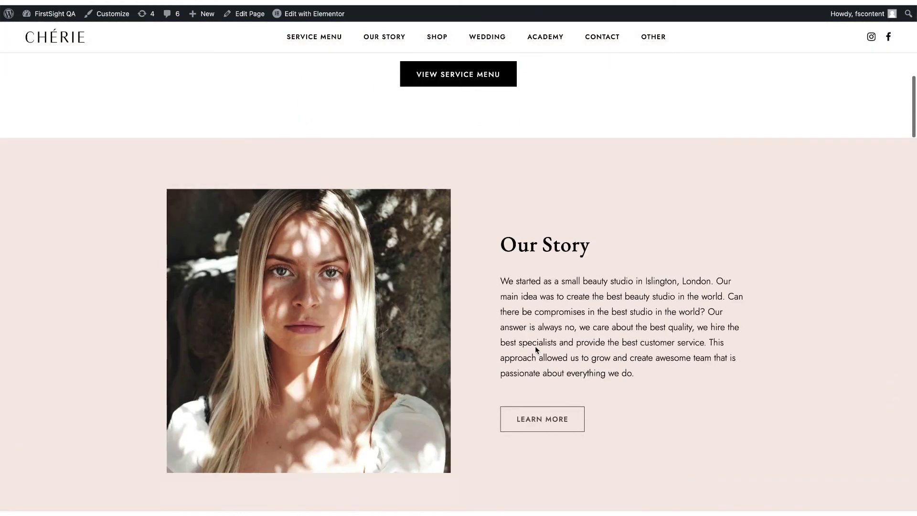
scroll(535, 349, down, 1)
scroll(535, 347, down, 2)
scroll(535, 344, down, 1)
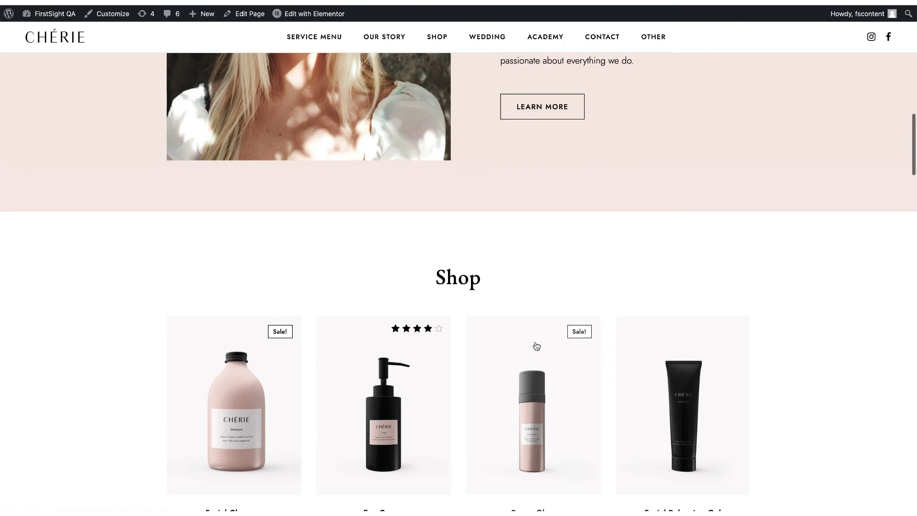
scroll(536, 344, up, 3)
scroll(535, 345, up, 3)
scroll(534, 345, up, 3)
scroll(535, 346, up, 2)
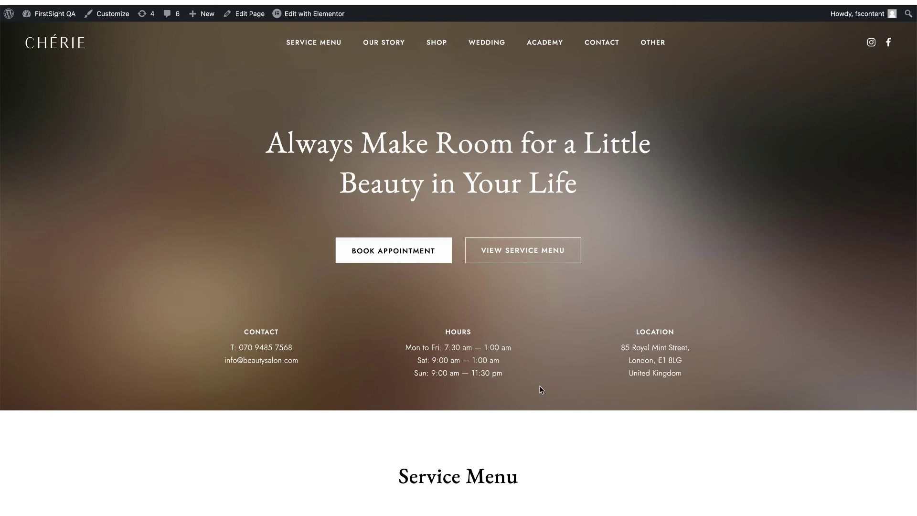
scroll(540, 389, down, 5)
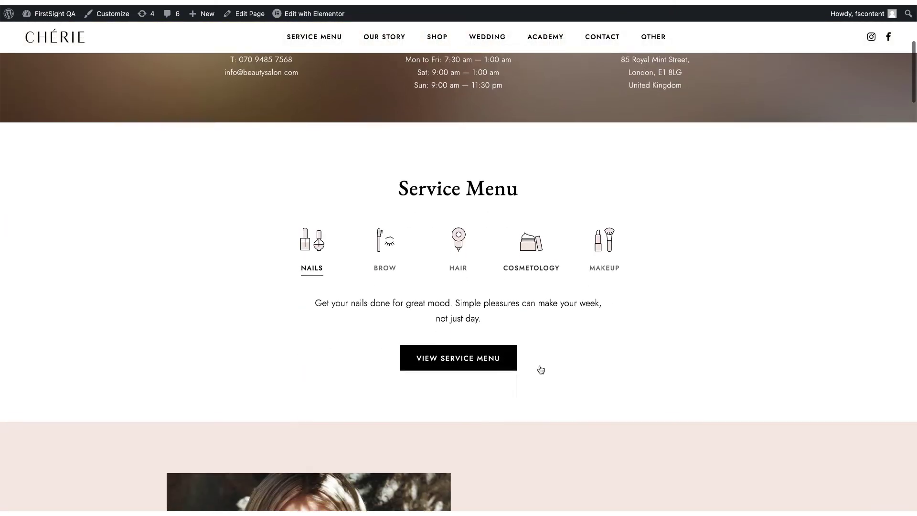
scroll(540, 369, down, 3)
scroll(540, 368, down, 1)
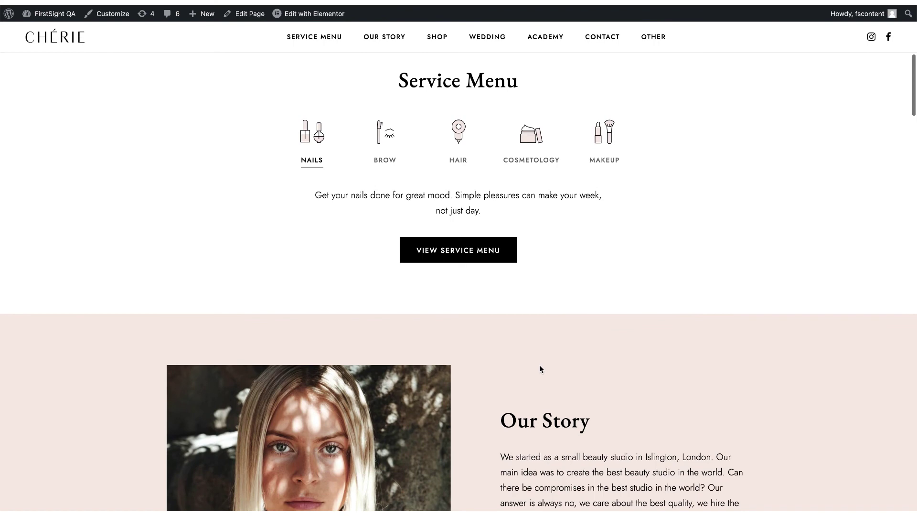
scroll(540, 369, up, 1)
scroll(540, 368, up, 3)
scroll(540, 369, up, 1)
scroll(540, 369, up, 1)
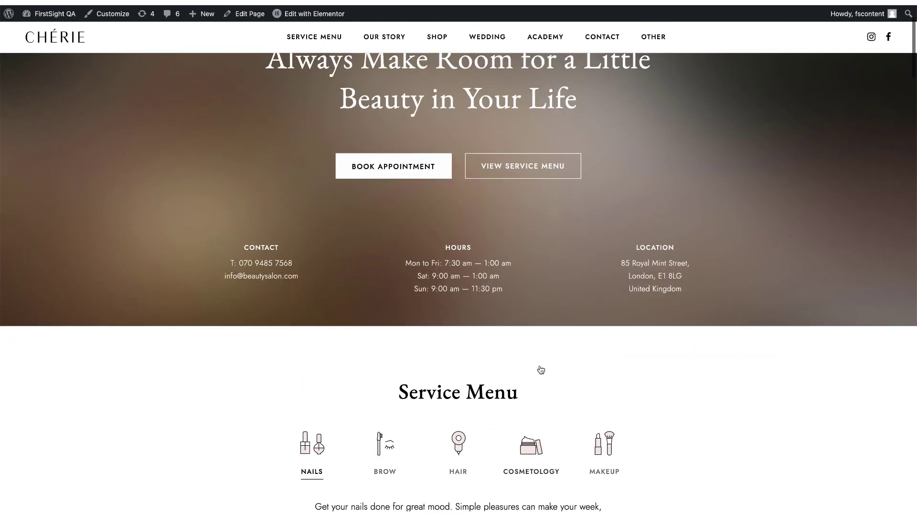
scroll(540, 368, up, 1)
scroll(540, 369, up, 1)
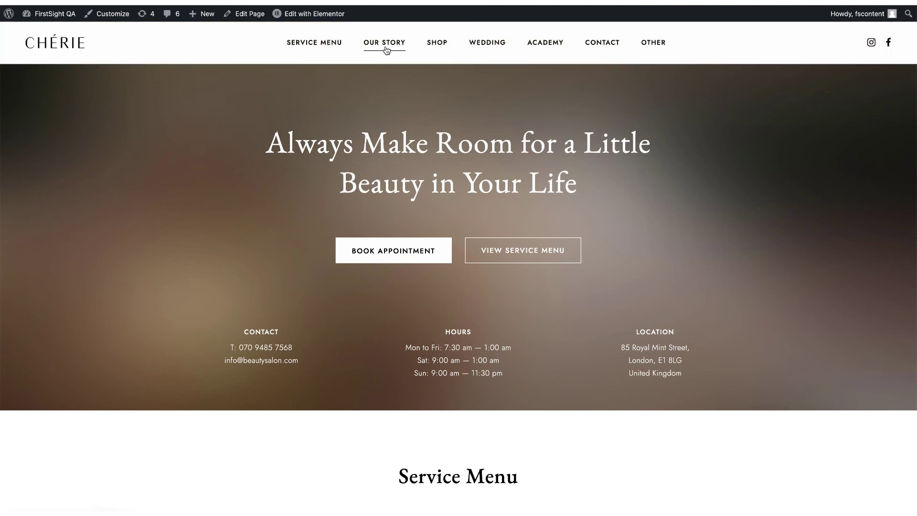
Open SERVICE MENU from the site header to view the priced hair services
click(342, 49)
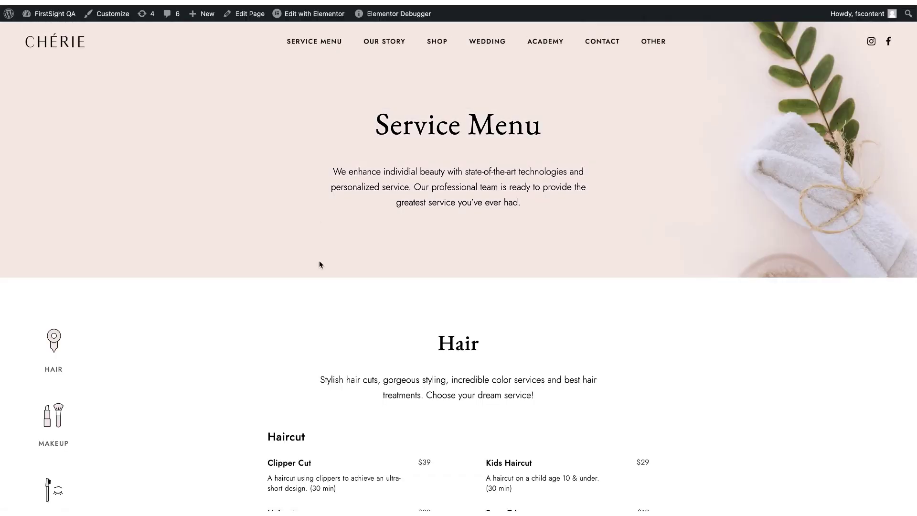